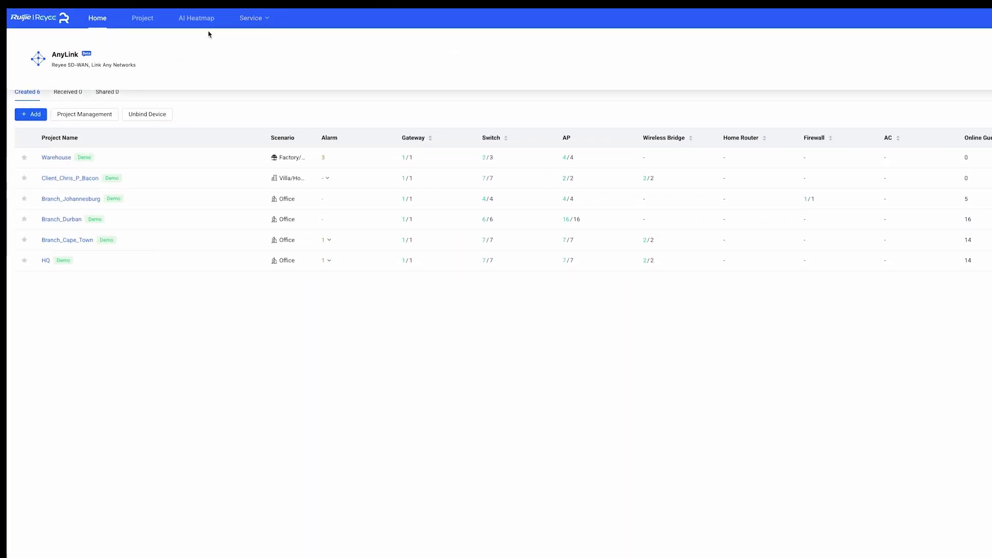
- From the AnyLink SD-WAN service, create the first group and name it Anylink_Test
click(62, 65)
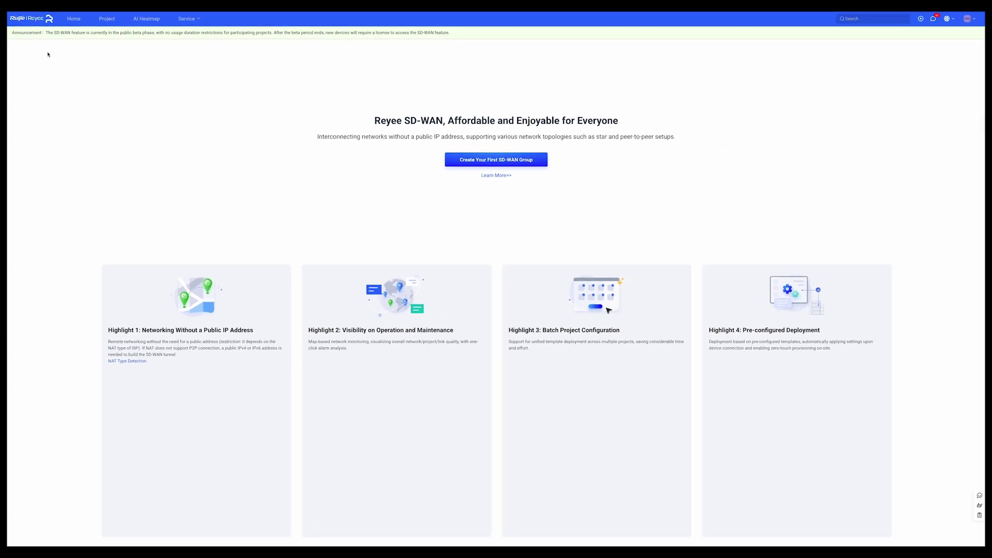
click(490, 160)
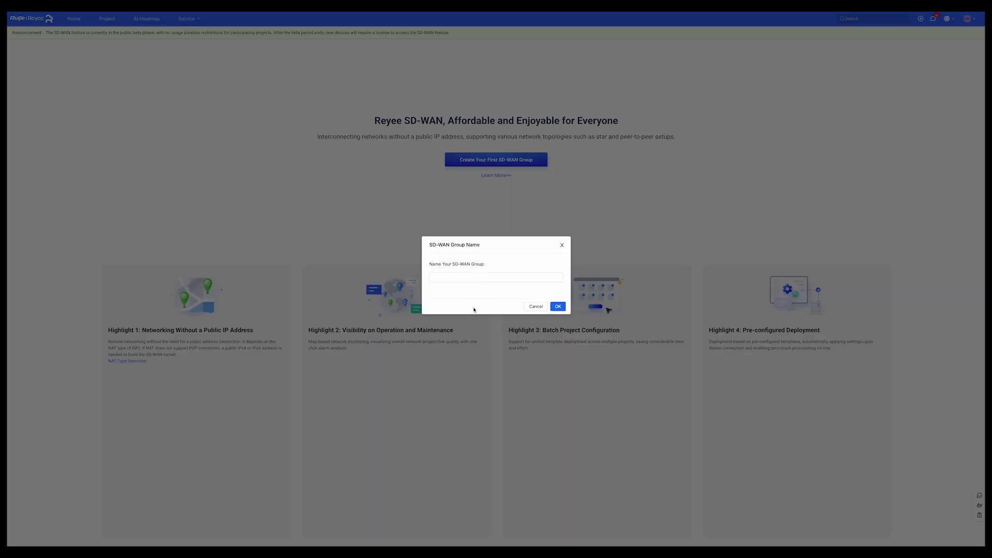
click(478, 277)
text(Anylink_Test)
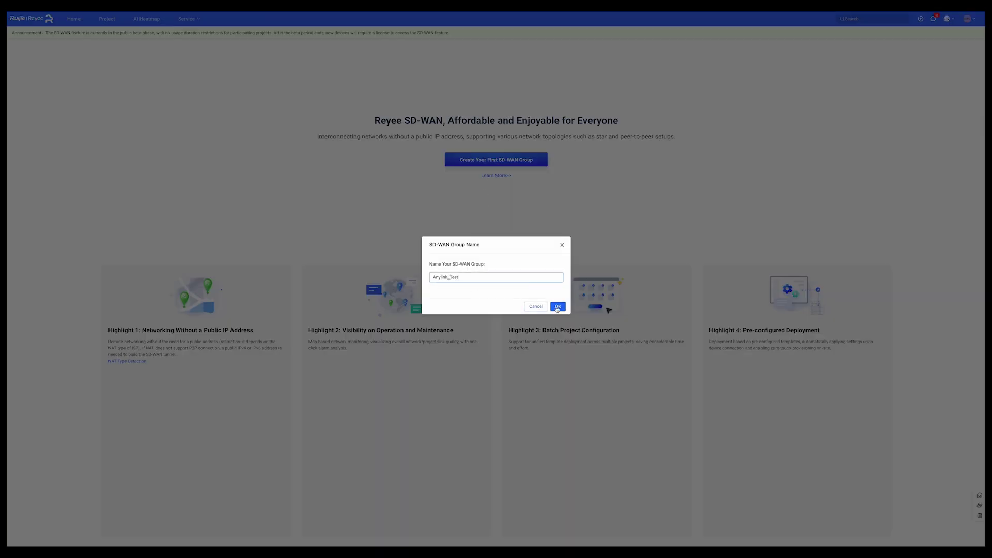
click(556, 307)
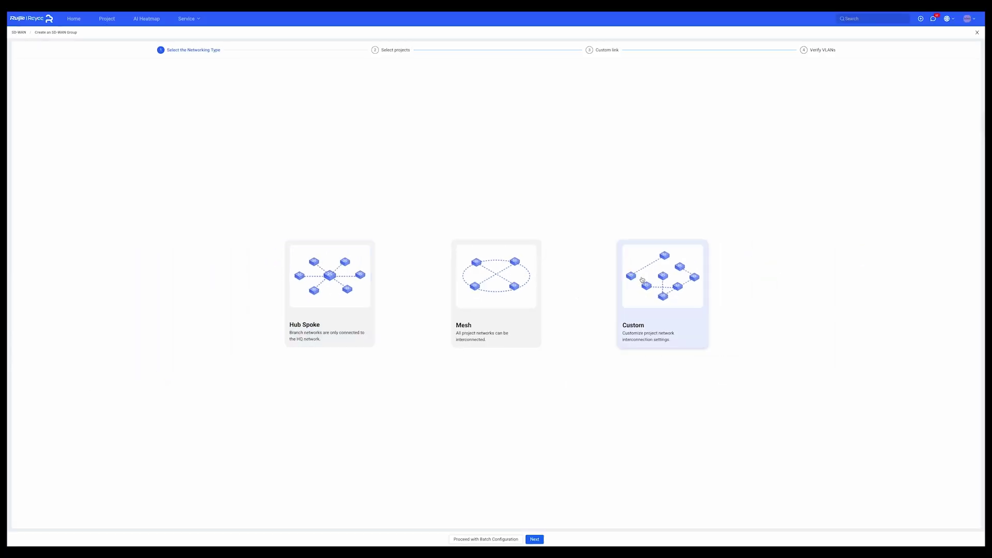
- Select all six projects as members and leave HQ's WAN policy on Auto in WAN Settings
click(538, 542)
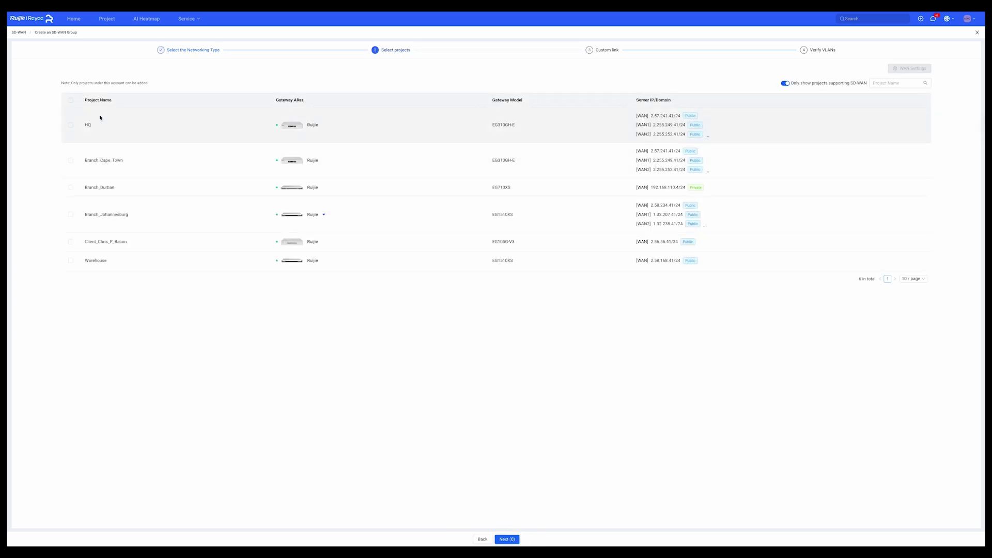
click(71, 99)
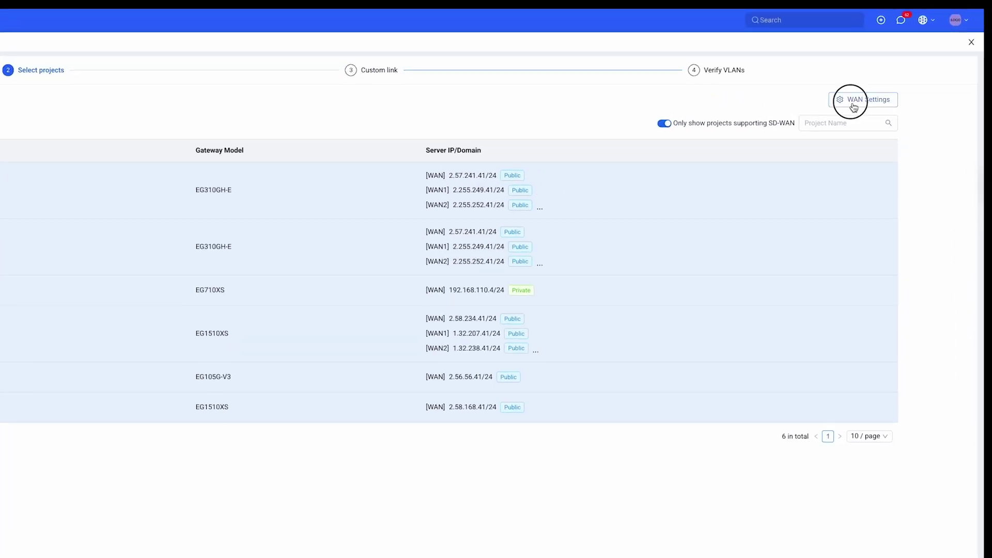
click(909, 68)
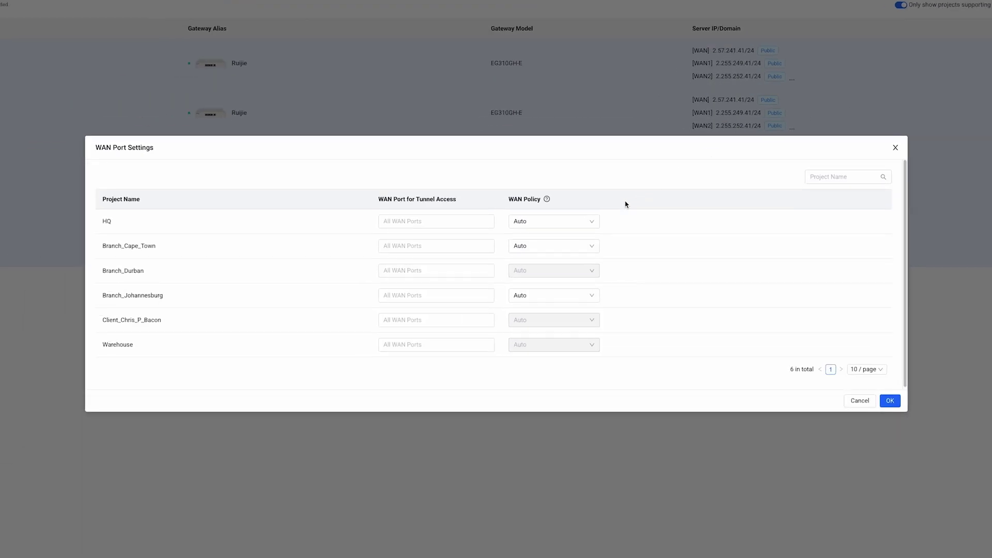
click(592, 224)
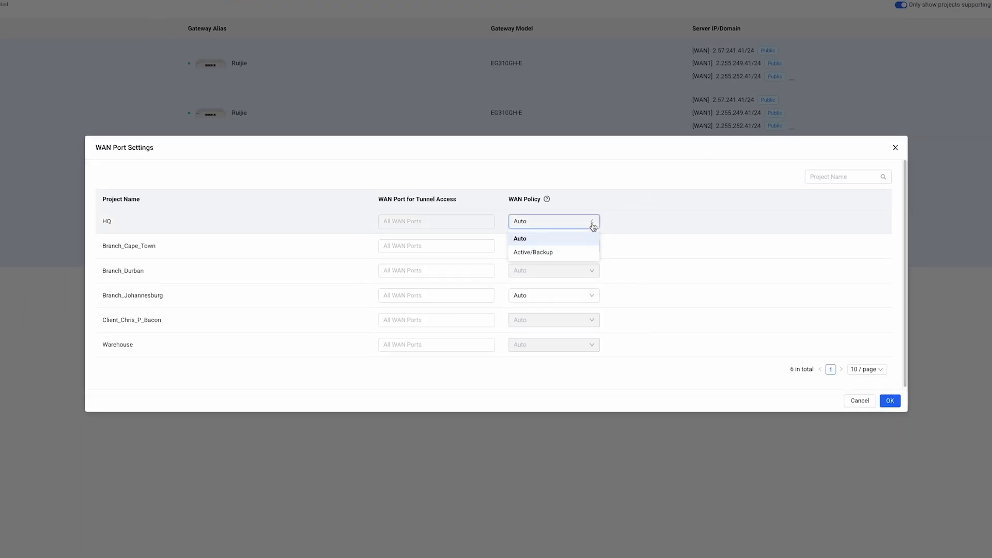
click(593, 225)
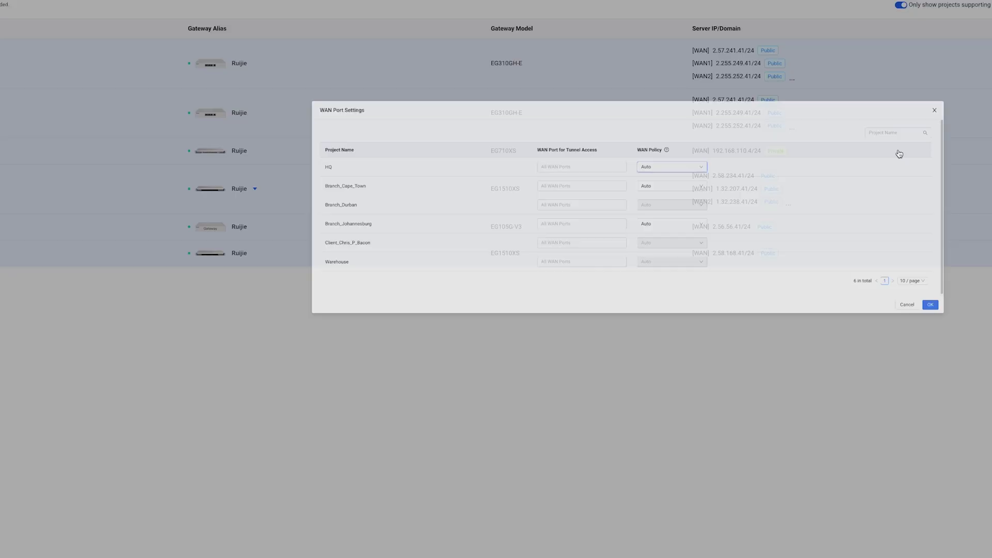
click(898, 152)
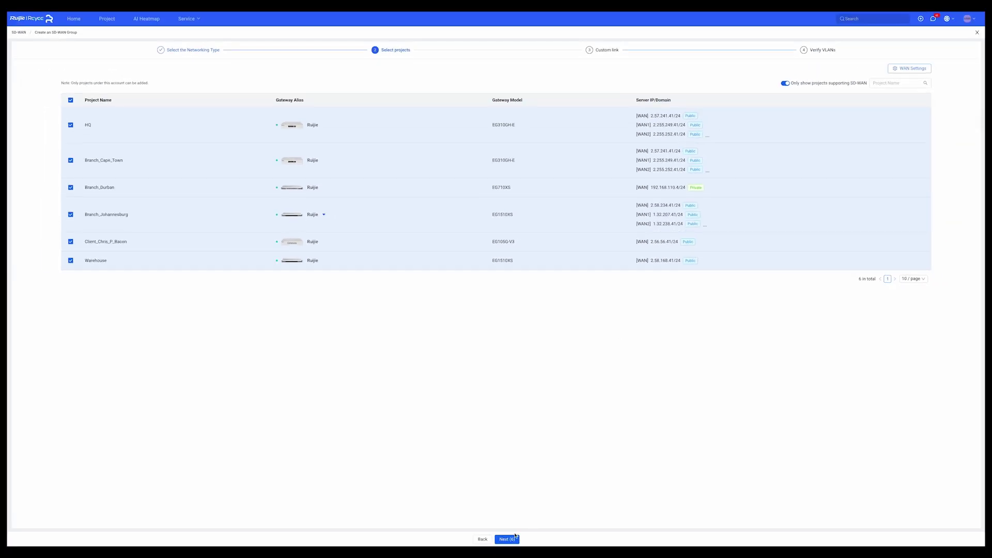
- Link Branch_Cape_Town, Branch_Johannesburg and Branch_Durban to each other, HQ and Warehouse
click(506, 540)
click(497, 481)
click(510, 447)
click(510, 428)
click(510, 419)
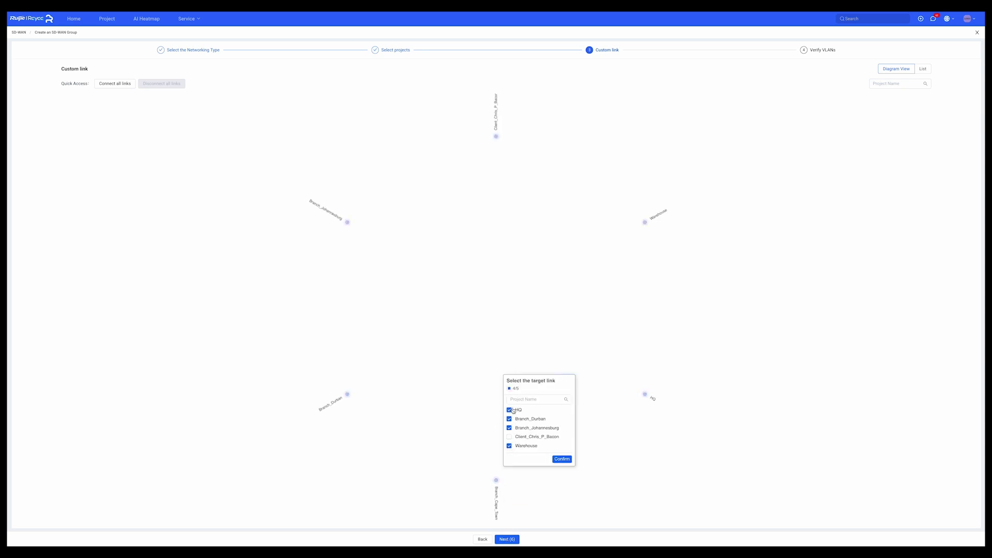
click(562, 459)
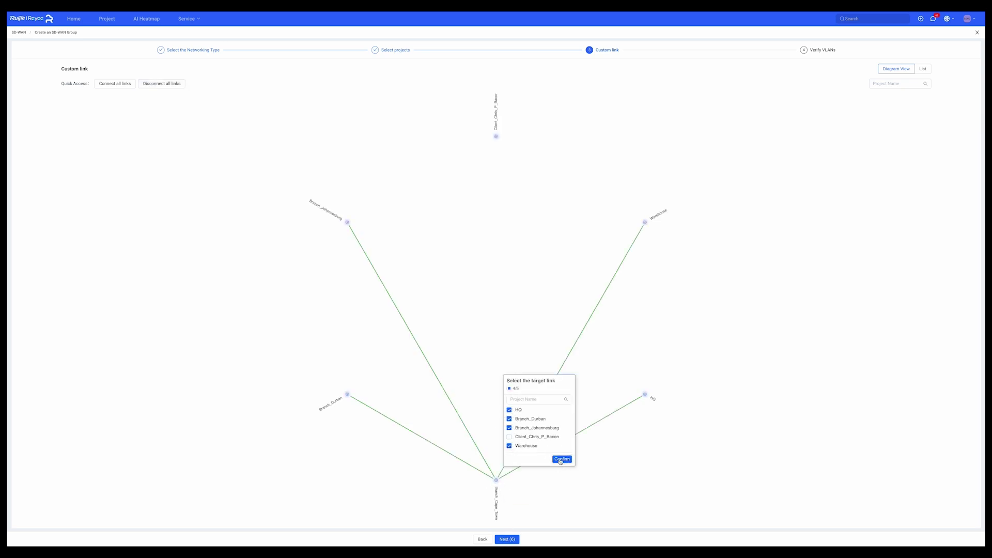
click(348, 224)
click(356, 264)
click(357, 282)
click(356, 300)
click(410, 314)
click(348, 394)
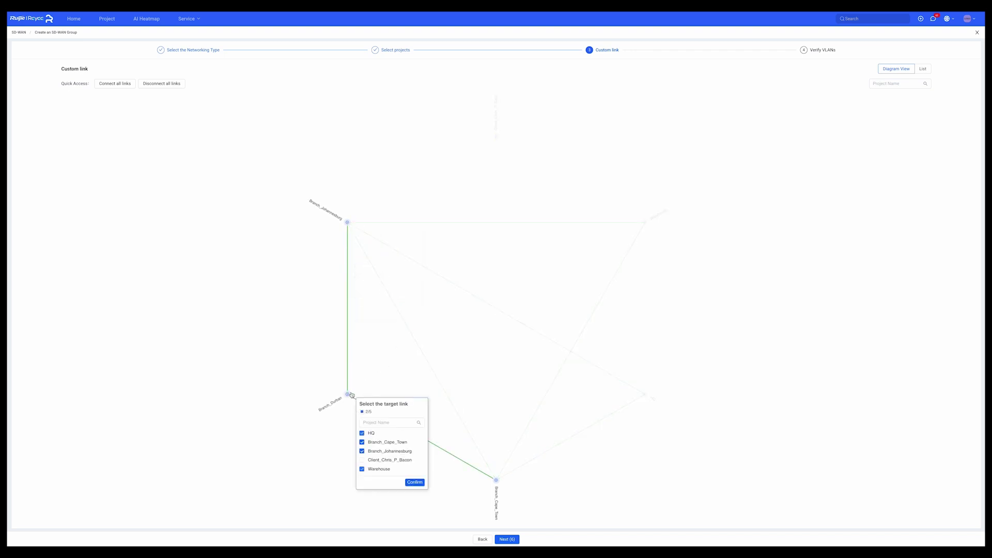
click(362, 433)
click(362, 469)
click(415, 483)
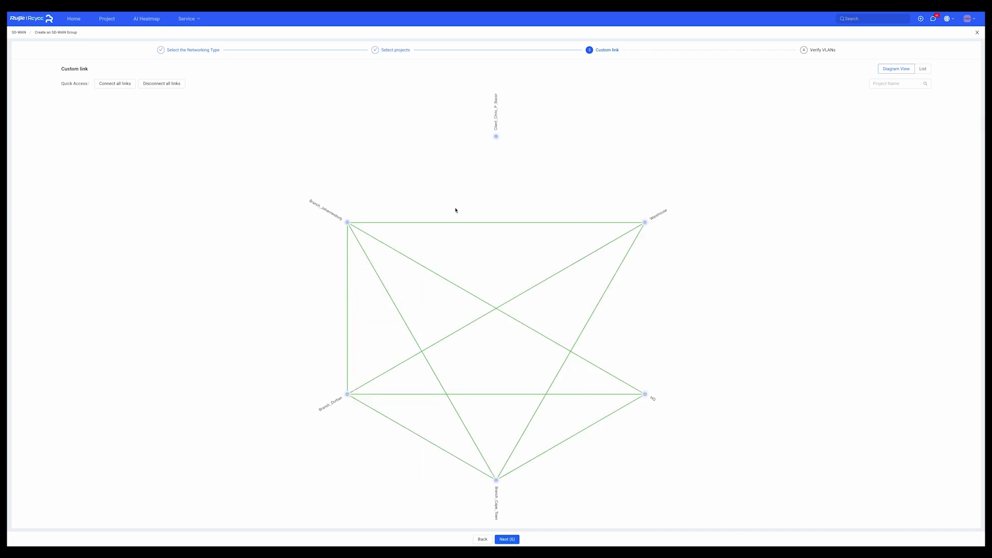
- Link the client project and Warehouse to HQ only, then show the interconnections as a list
click(497, 137)
click(510, 179)
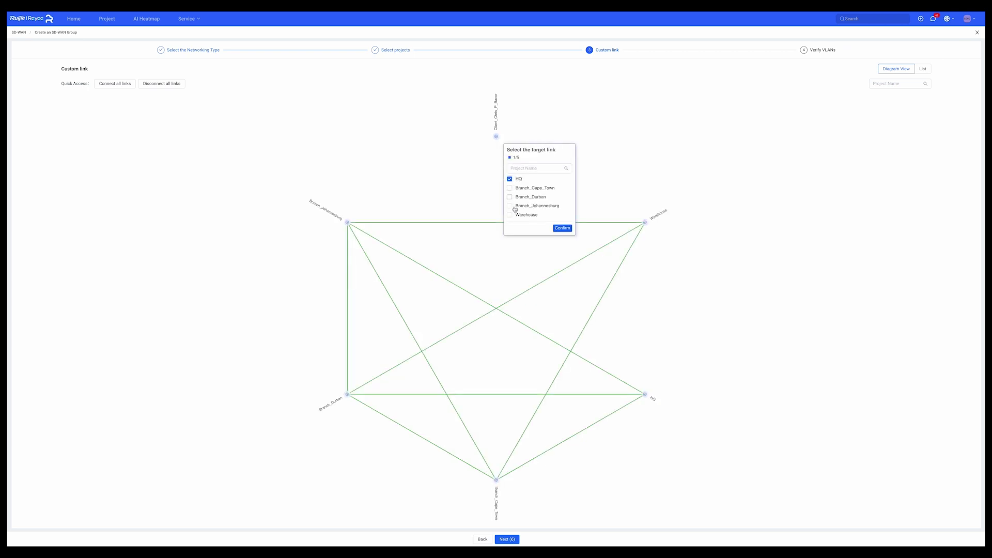
click(559, 230)
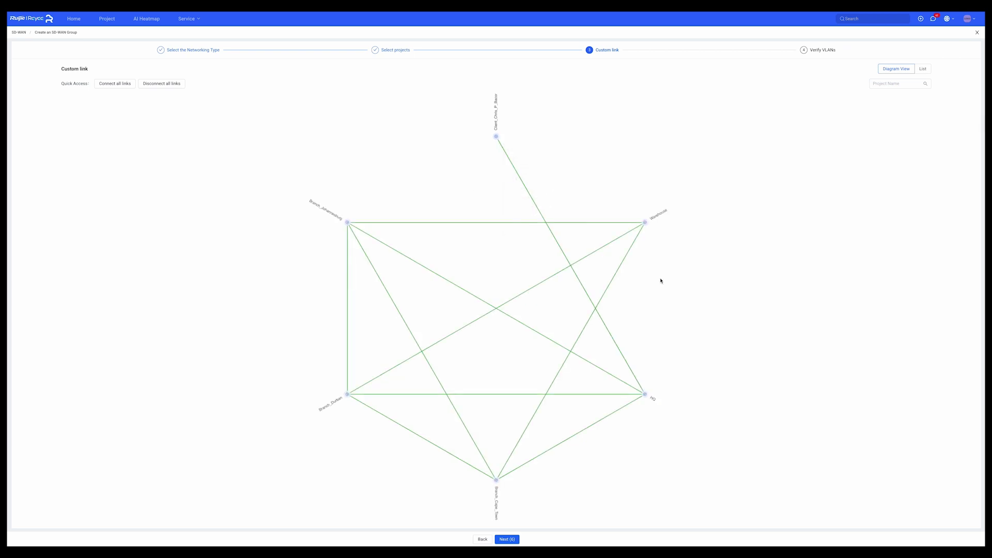
click(644, 223)
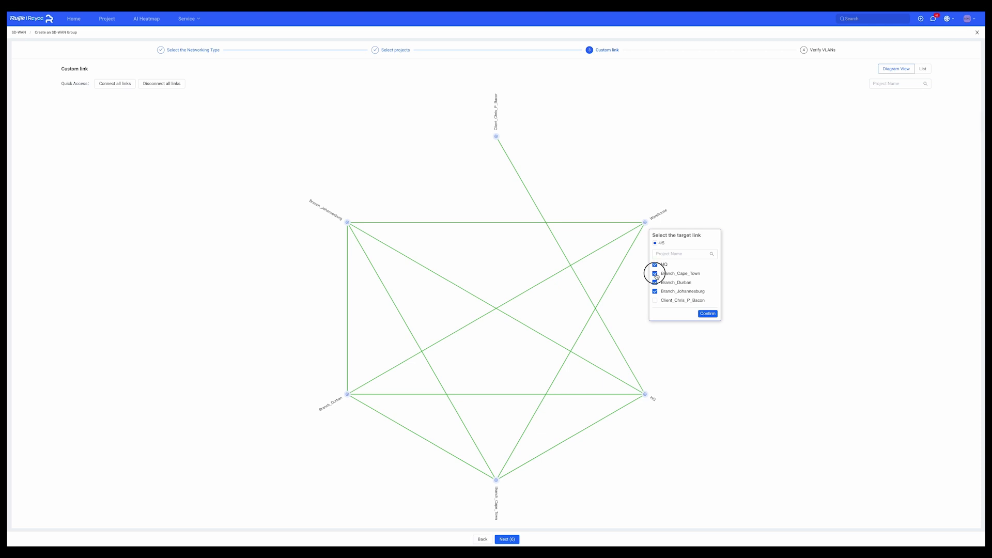
click(654, 274)
click(655, 283)
click(655, 292)
click(707, 313)
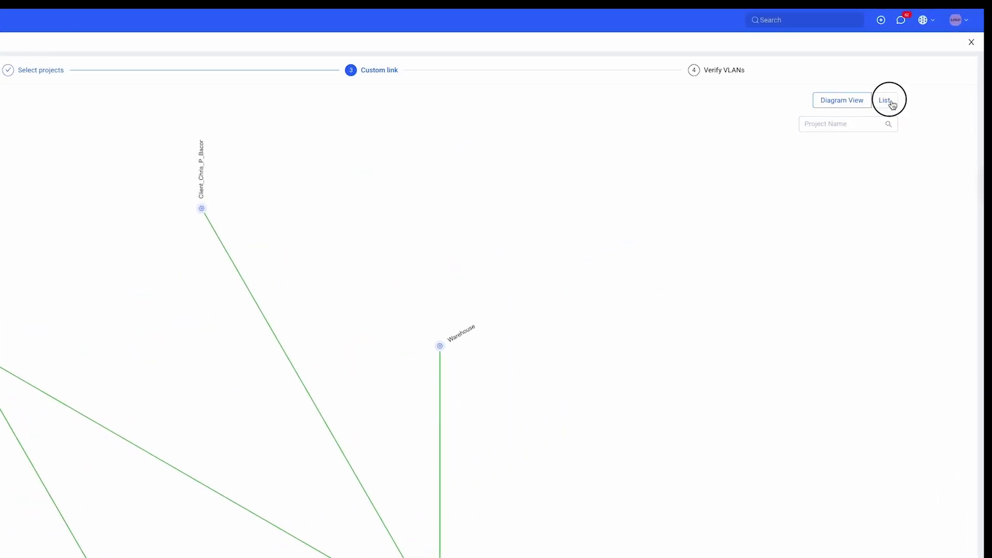
click(924, 68)
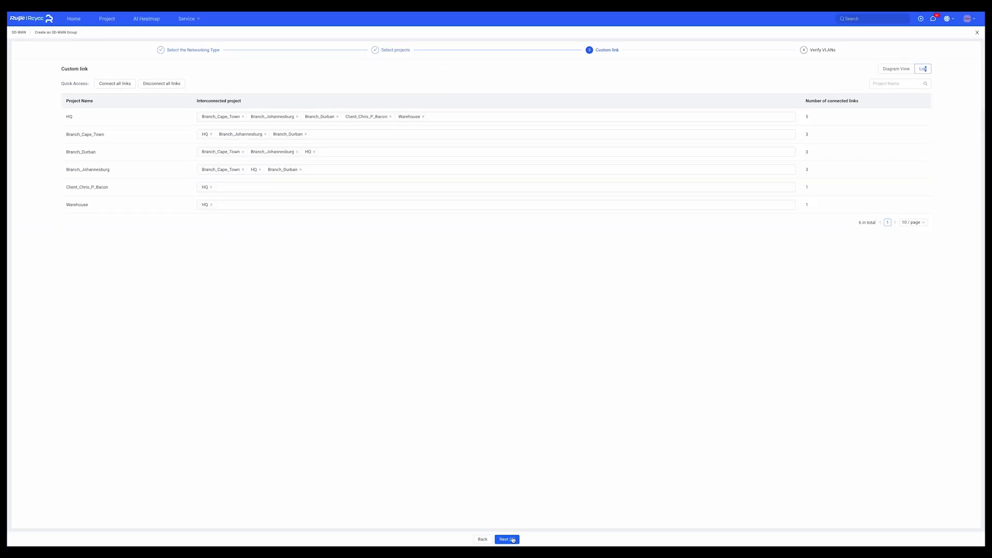
- Add VLAN 200 remarked Security to the client project, untick its Default VLAN, and create the group
click(513, 539)
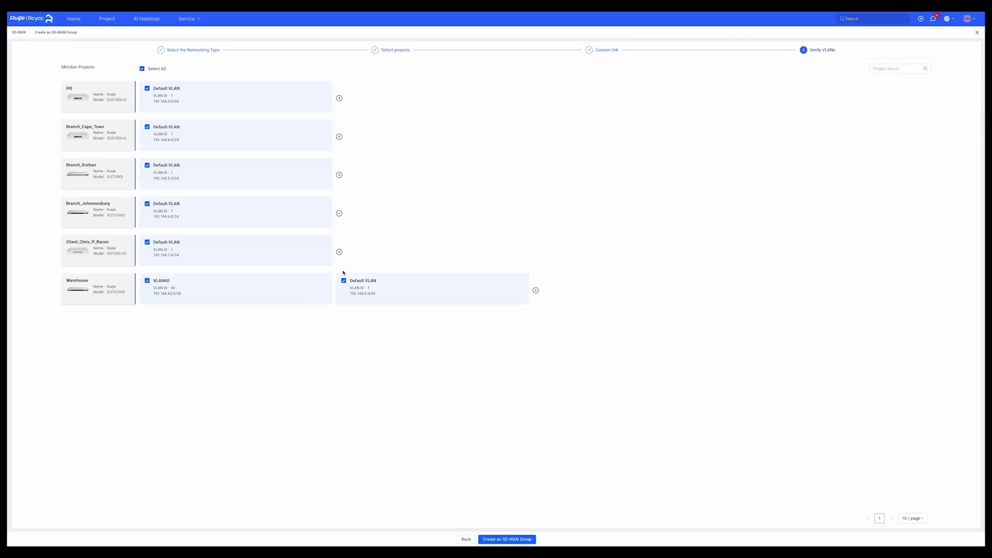
click(339, 253)
click(450, 220)
text(Security)
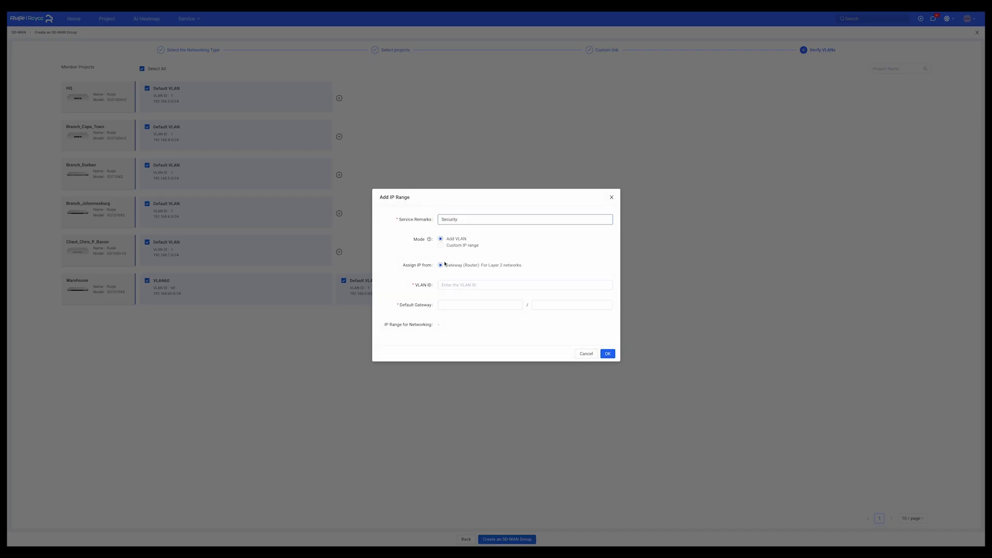
click(452, 285)
text(200)
click(605, 355)
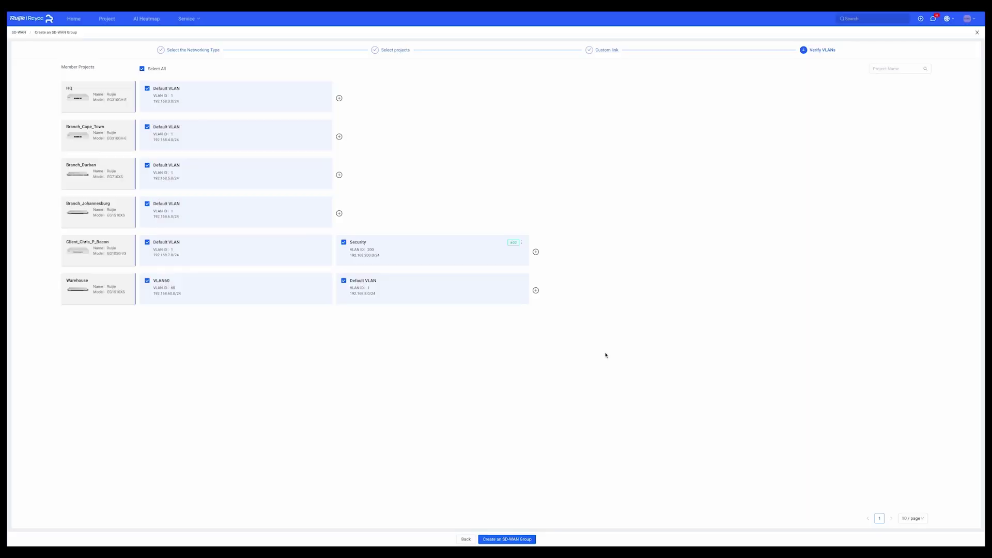
click(147, 243)
click(498, 540)
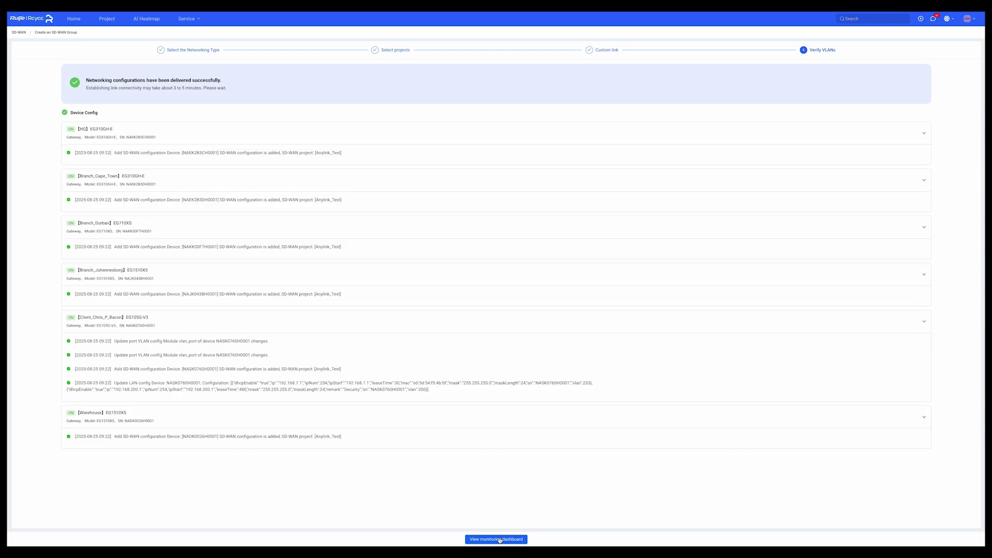
- Show the Anylink_Test monitoring dashboard with its map of project links
click(501, 540)
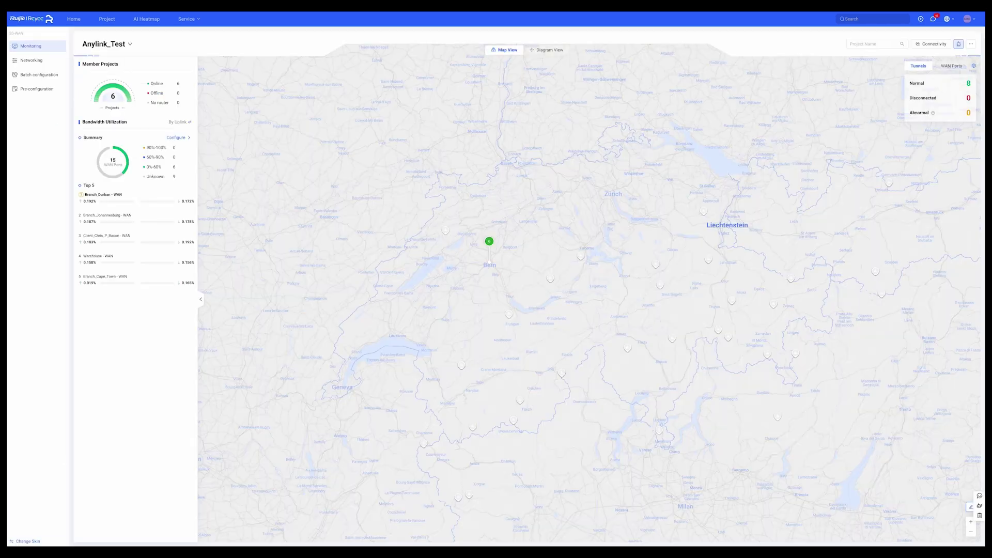